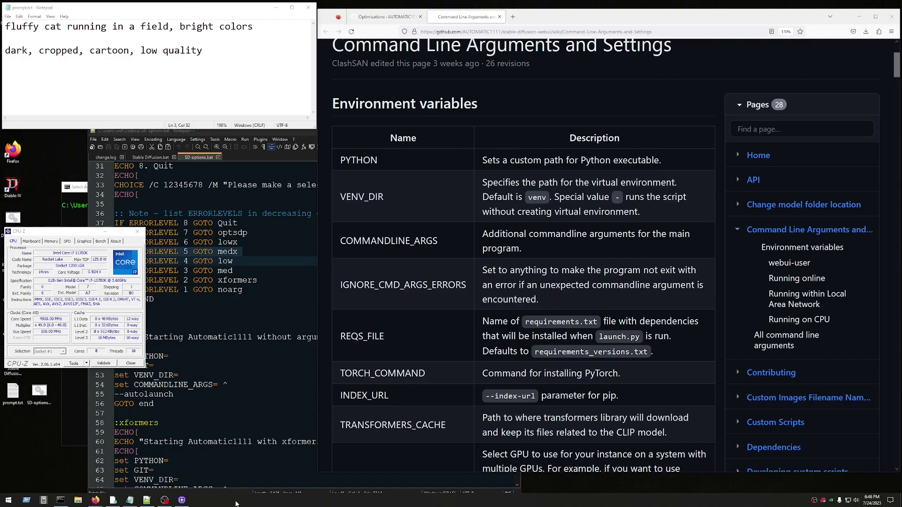
Review CPU-Z's mainboard, 64 GB DDR4 memory and RTX 3060 Ti graphics details, then close it.
left_click_drag(54, 232, 82, 221)
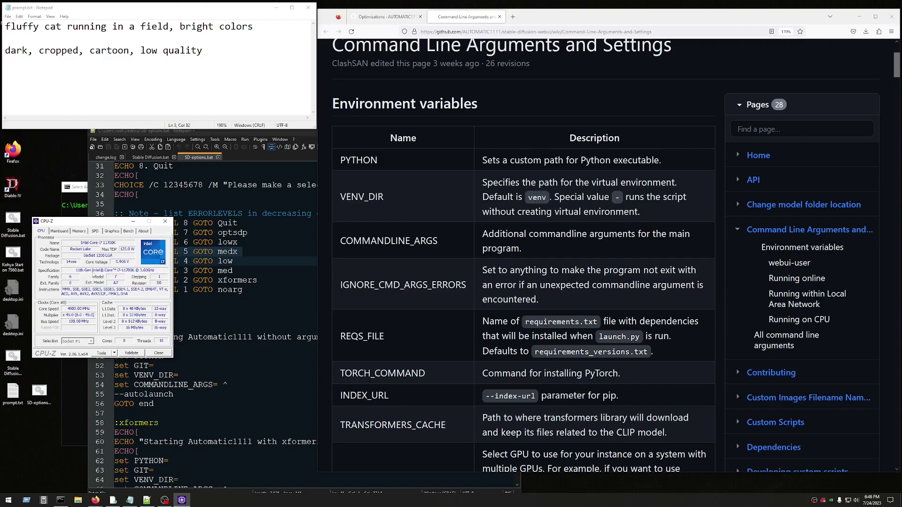
left_click(61, 231)
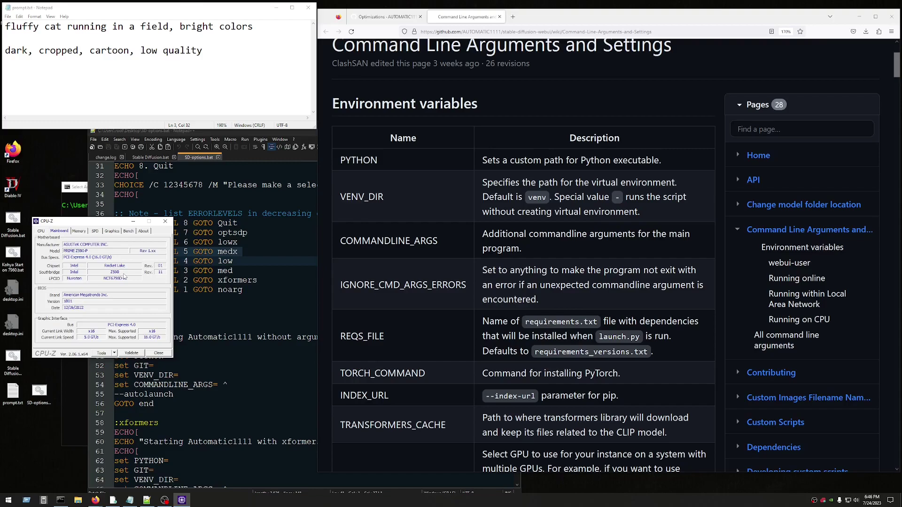
left_click(80, 231)
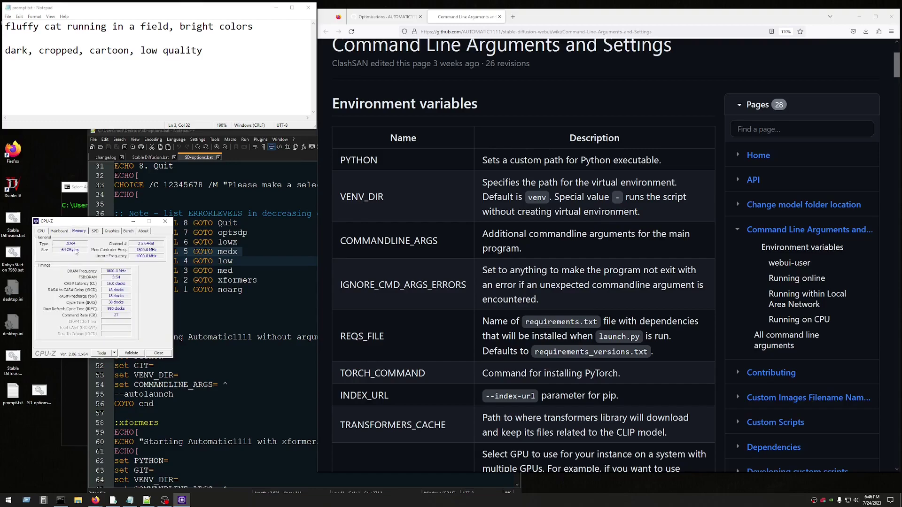
left_click(112, 231)
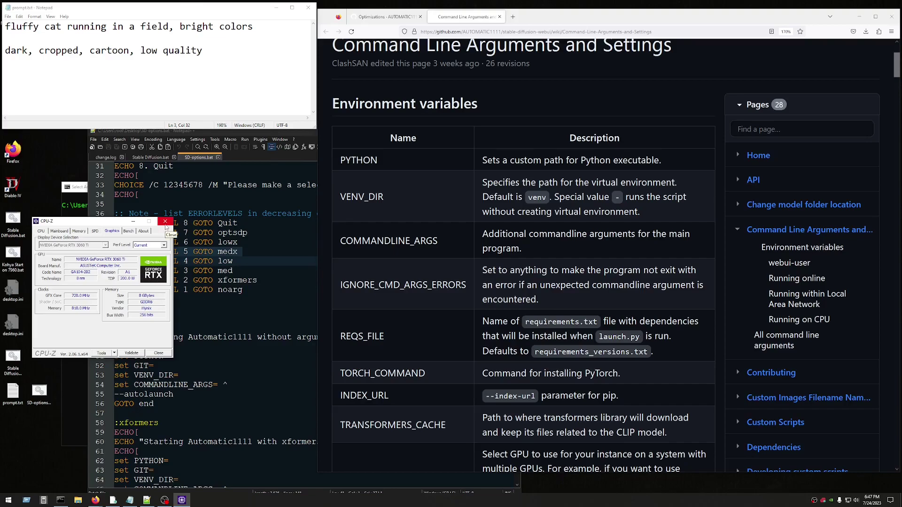
left_click(166, 223)
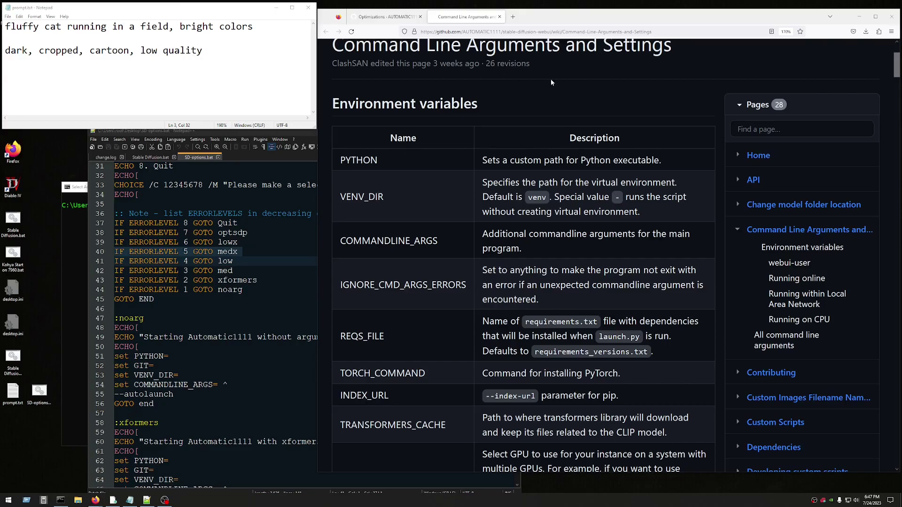
Open the Optimizations wiki page and scroll to flags like --opt-sdp-attention and --xformers.
scroll(552, 83, "up", 3)
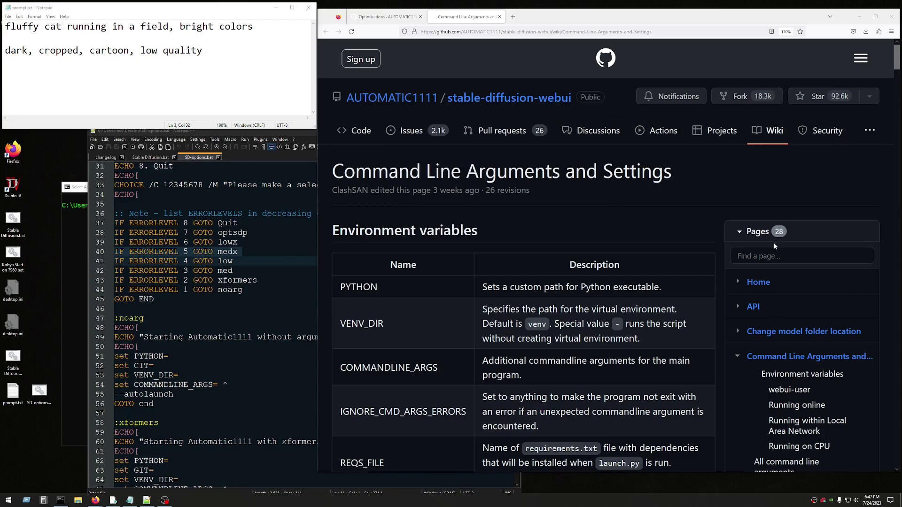
scroll(773, 317, "down", 6)
scroll(778, 325, "up", 6)
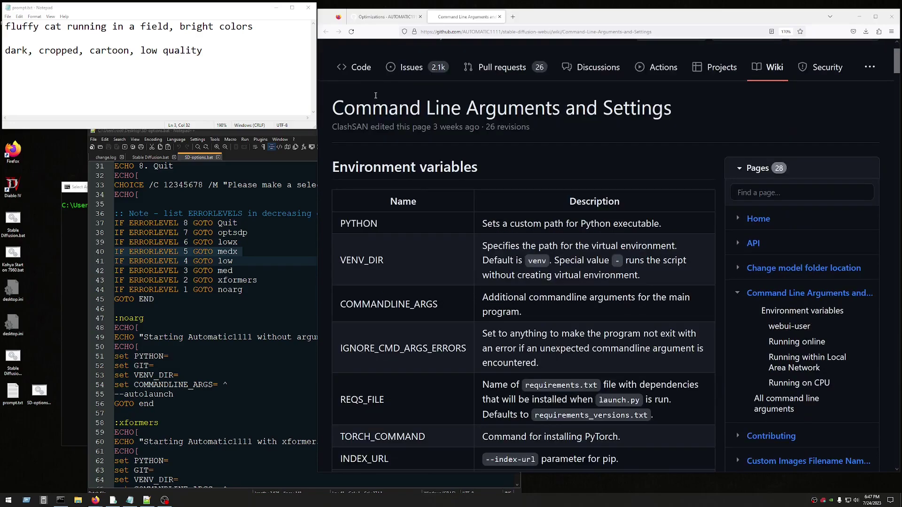
left_click(385, 16)
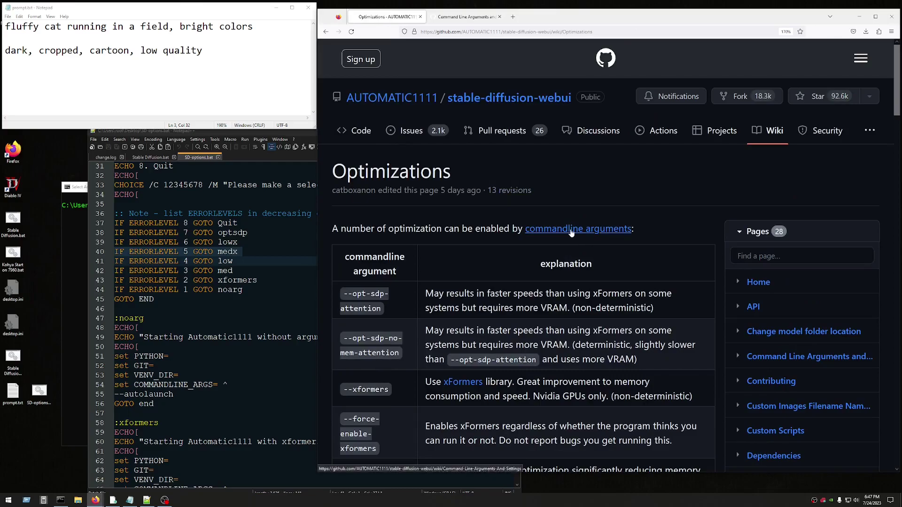
scroll(512, 238, "down", 3)
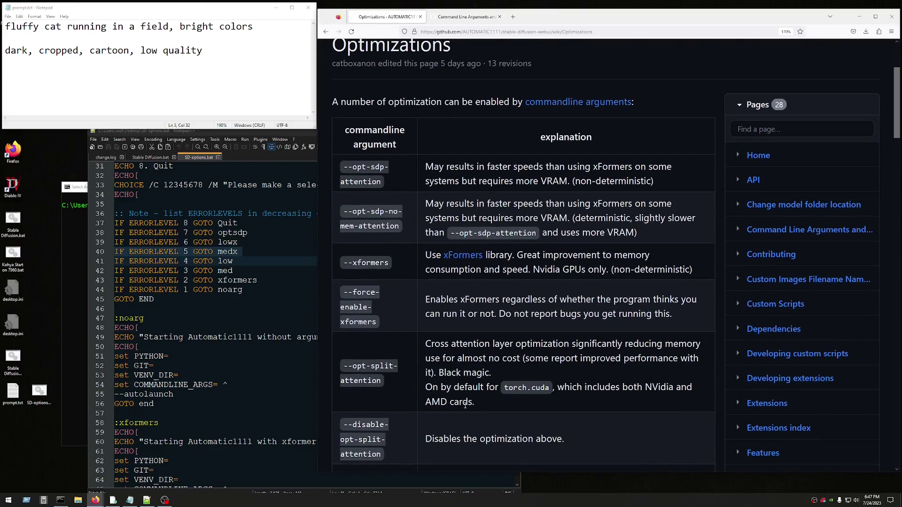
scroll(517, 386, "down", 3)
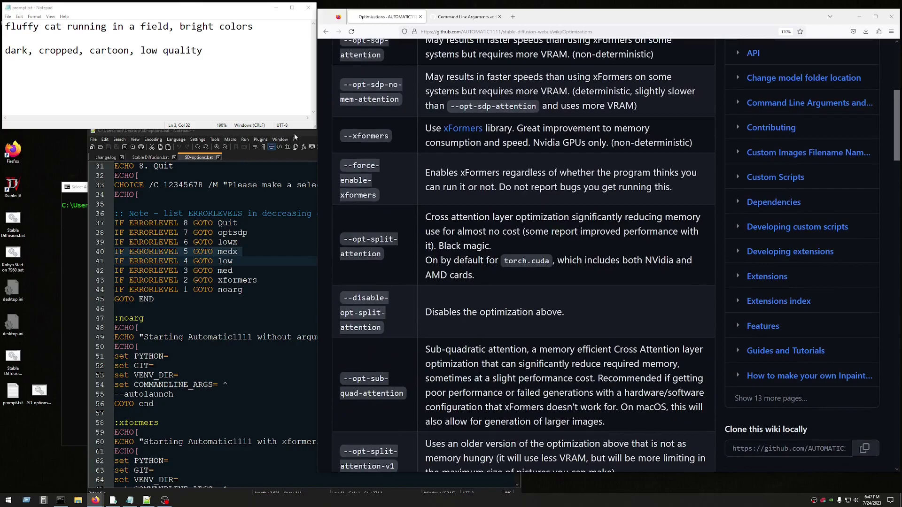
In SD-options.bat, find the noarg label and its COMMANDLINE_ARGS lines 54–55 with --autolaunch.
left_click(309, 134)
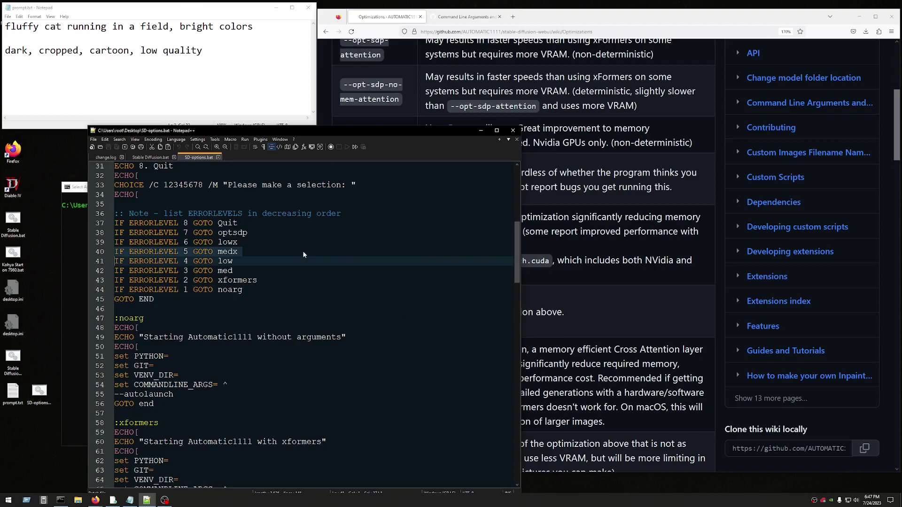
left_click(261, 294)
key("Left")
key("Left")
key("Left")
key("Left")
key("Left")
key("Left")
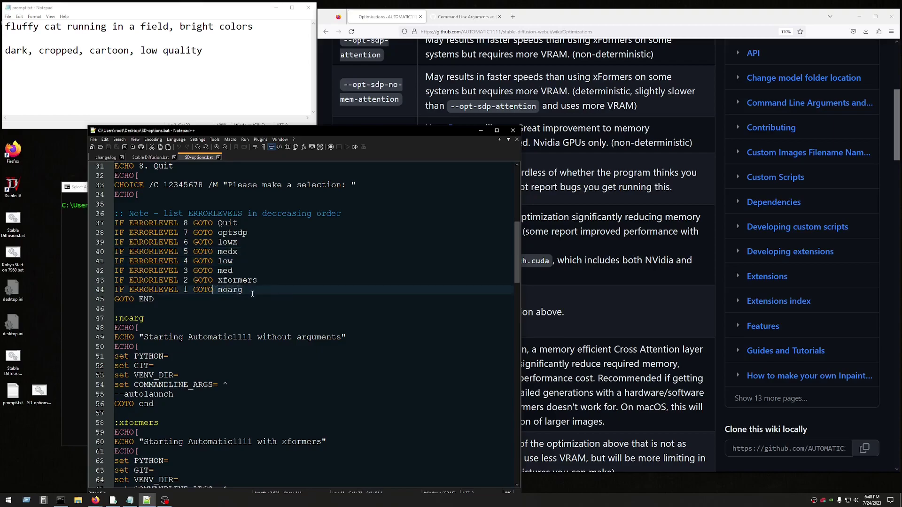
left_click(257, 293)
left_click_drag(175, 394, 107, 397)
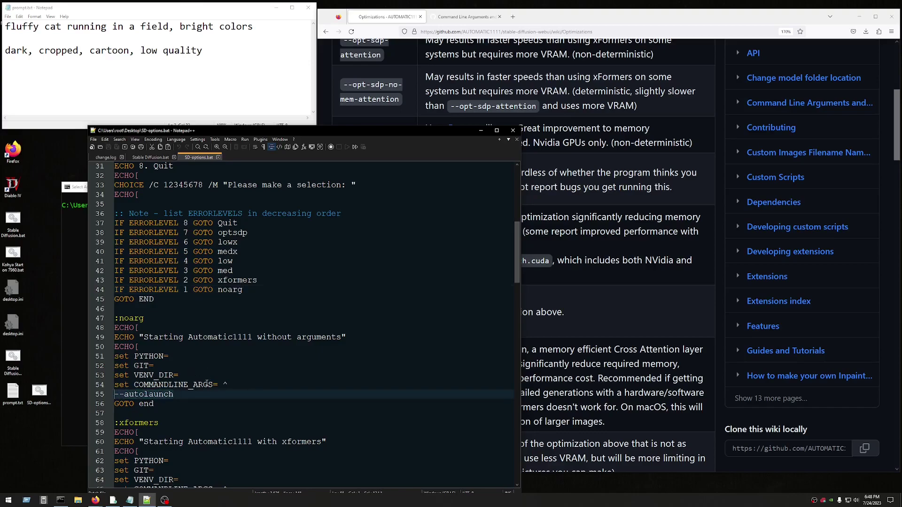
left_click_drag(115, 405, 99, 385)
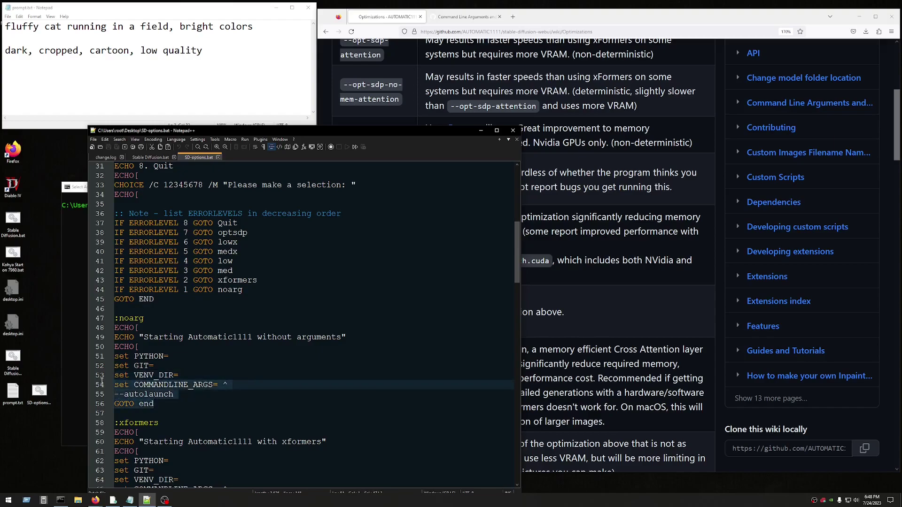
Go over the xformers, med, low, medx, lowx and optsdp labels, then return to Command Prompt.
left_click(242, 280)
left_click(233, 272)
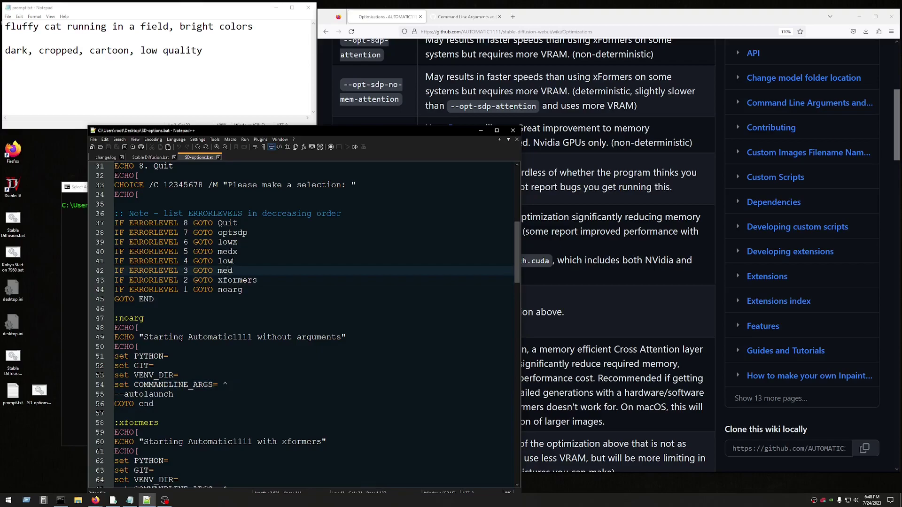
left_click(232, 261)
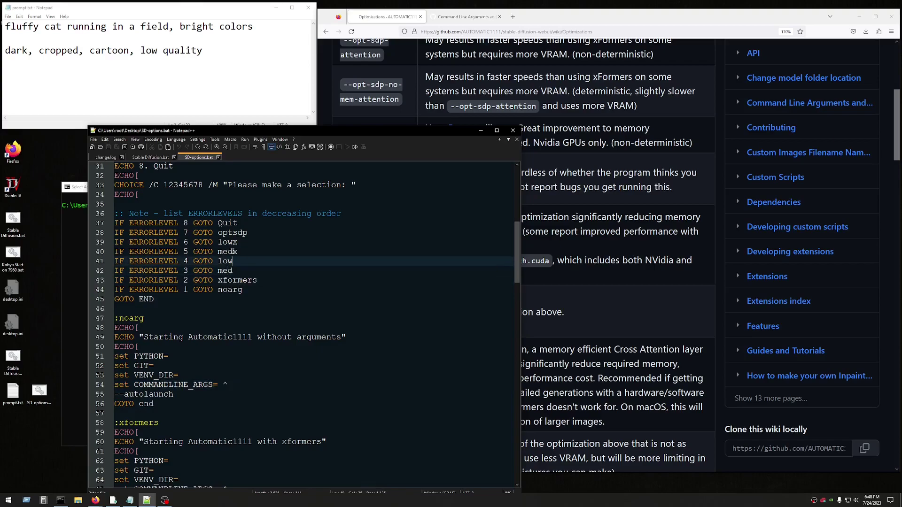
left_click(234, 253)
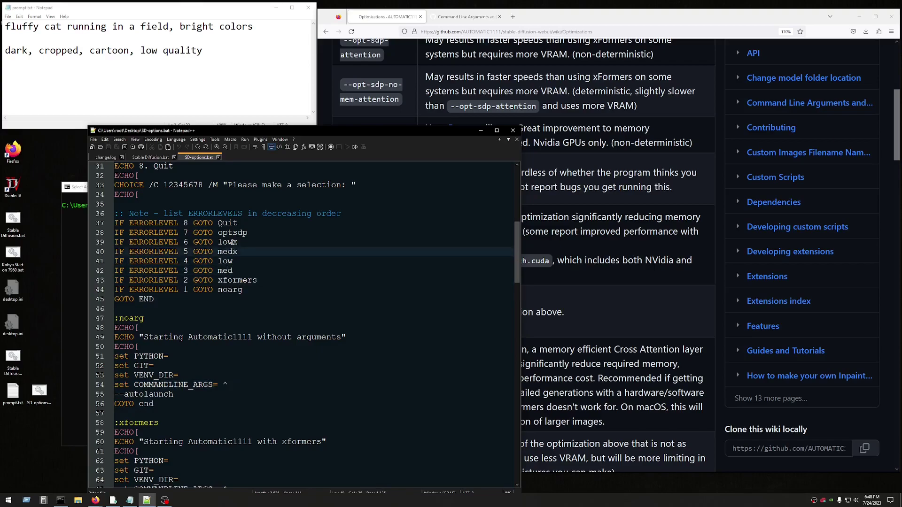
left_click(233, 243)
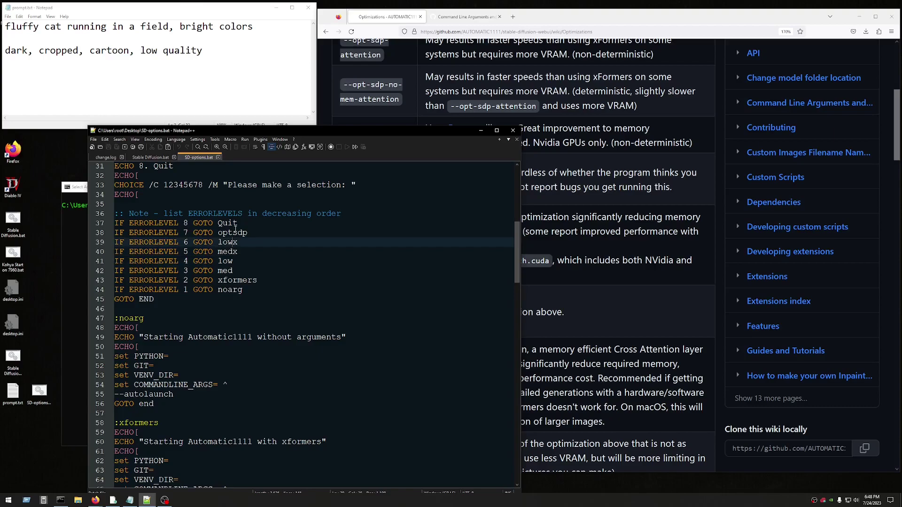
left_click(237, 232)
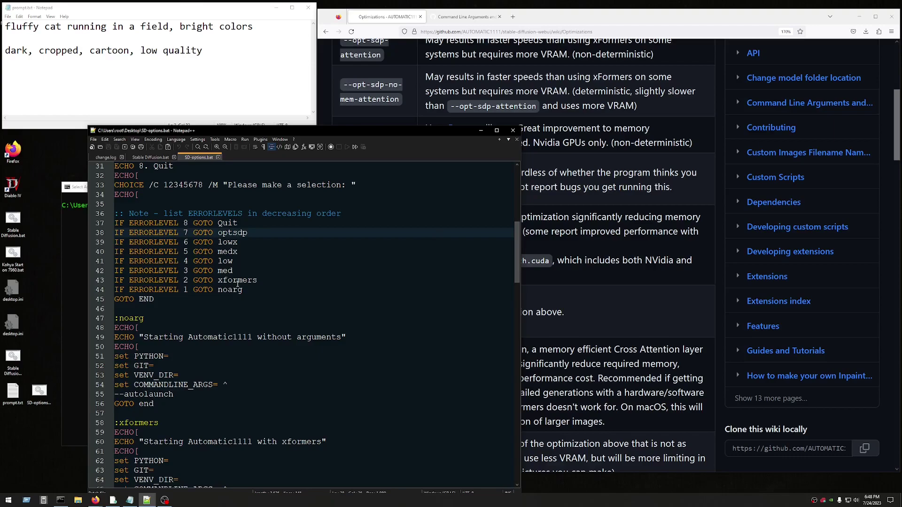
left_click(74, 282)
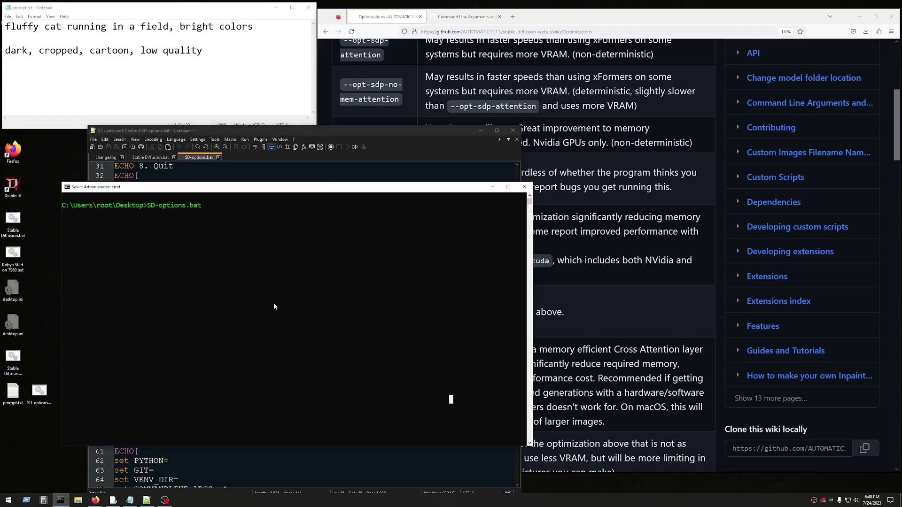
Run SD-options.bat and pick option 1 to launch Automatic1111 with no arguments.
key("Return")
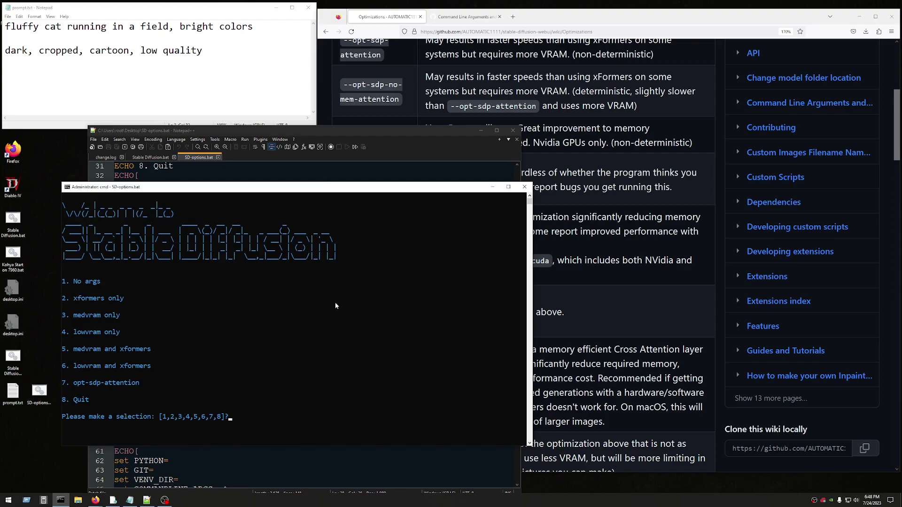
scroll(335, 303, "up", 1, "ctrl")
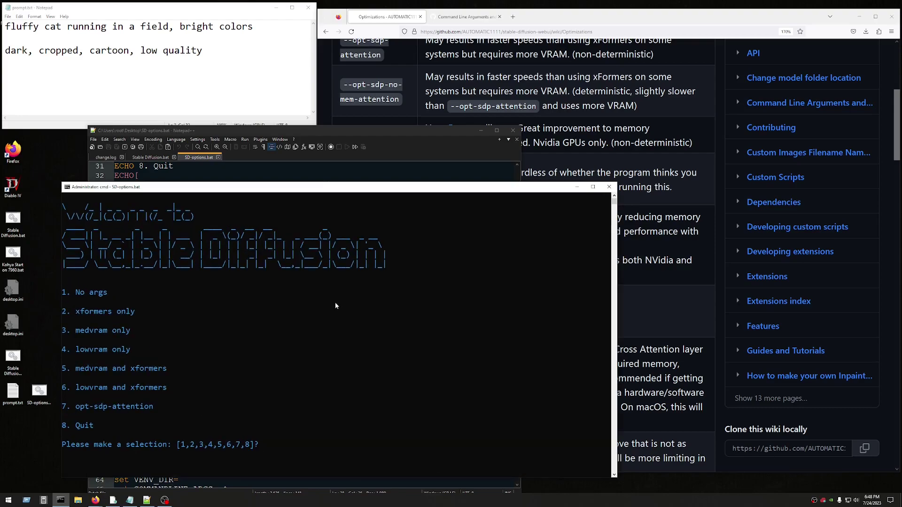
type("1")
key("Return")
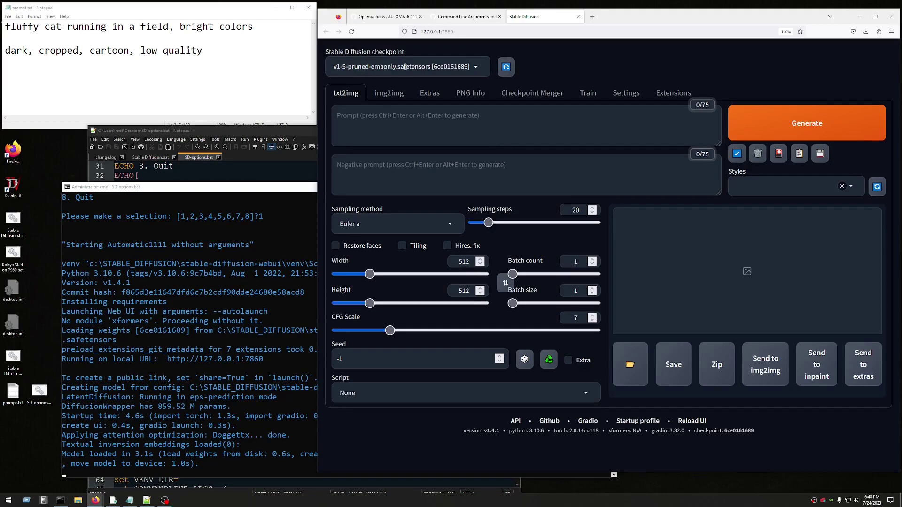
Keep the v1-5-pruned-emaonly checkpoint and paste the fluffy cat prompt from Notepad.
left_click(477, 69)
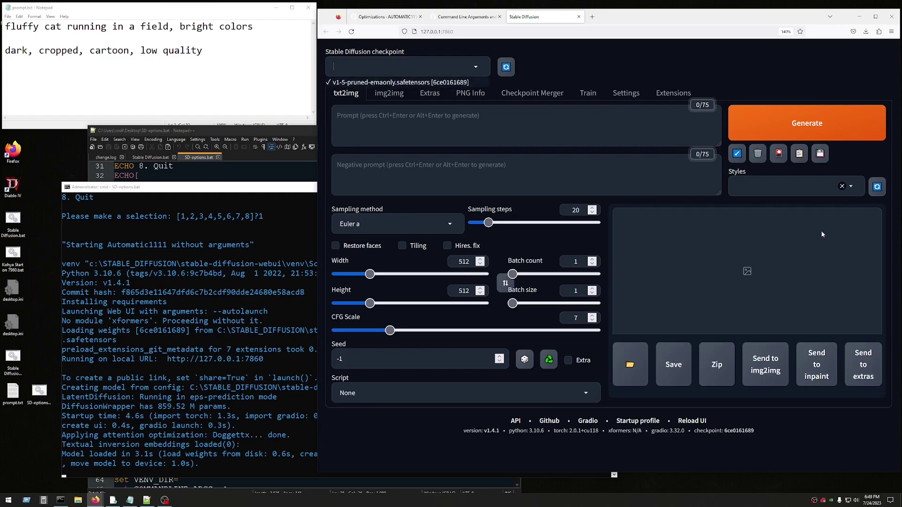
left_click(494, 131)
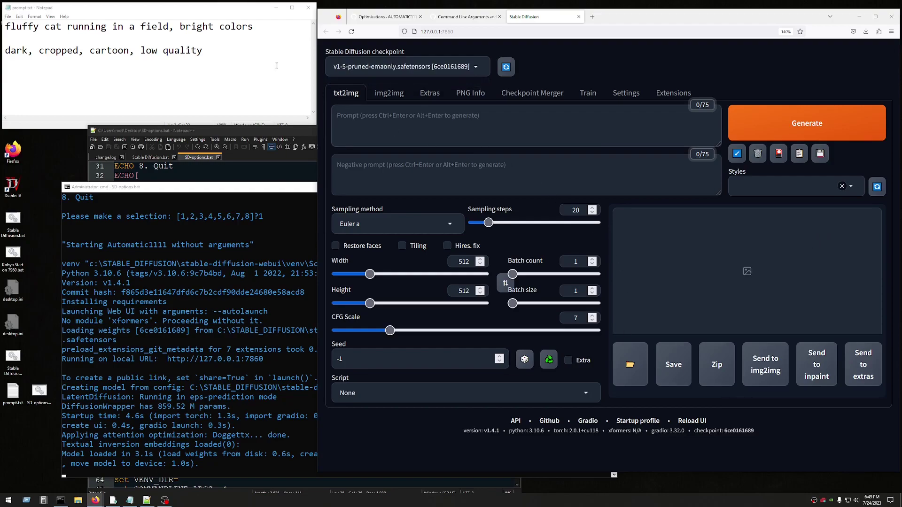
left_click_drag(254, 26, 3, 26)
key("ctrl+c")
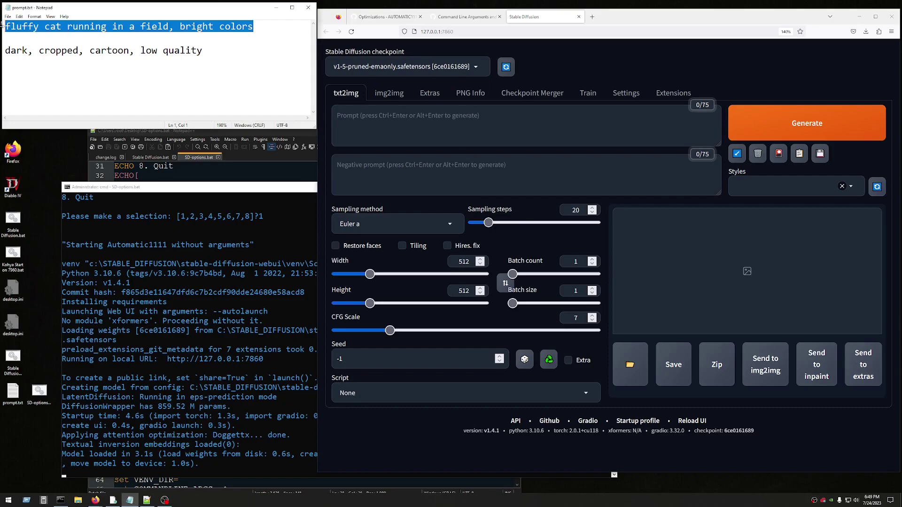
left_click(369, 141)
key("ctrl+v")
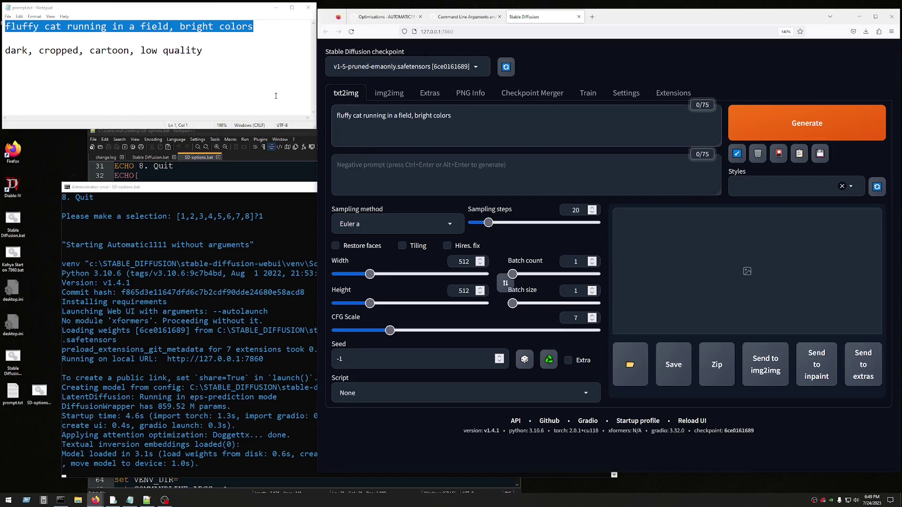
Paste 'dark, cropped, cartoon, low quality' from Notepad as the negative prompt.
left_click_drag(203, 51, 3, 51)
key("ctrl+c")
left_click(423, 174)
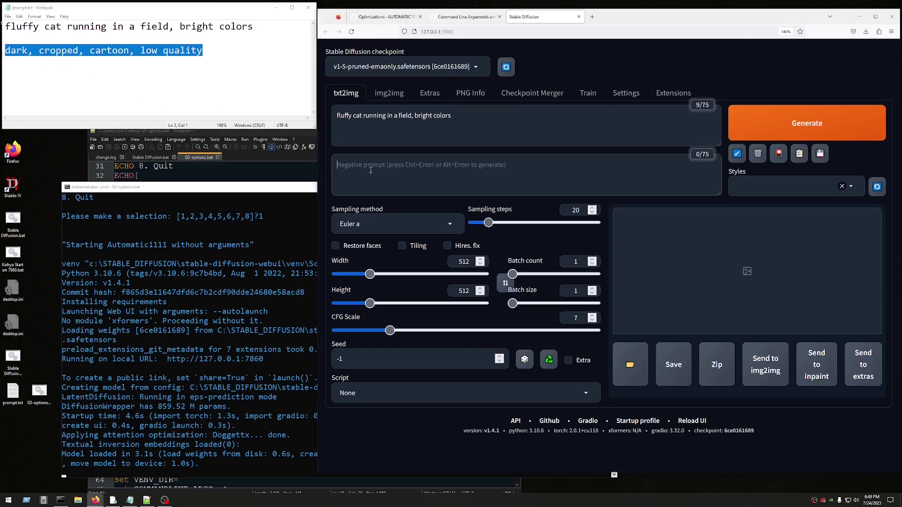
key("ctrl+v")
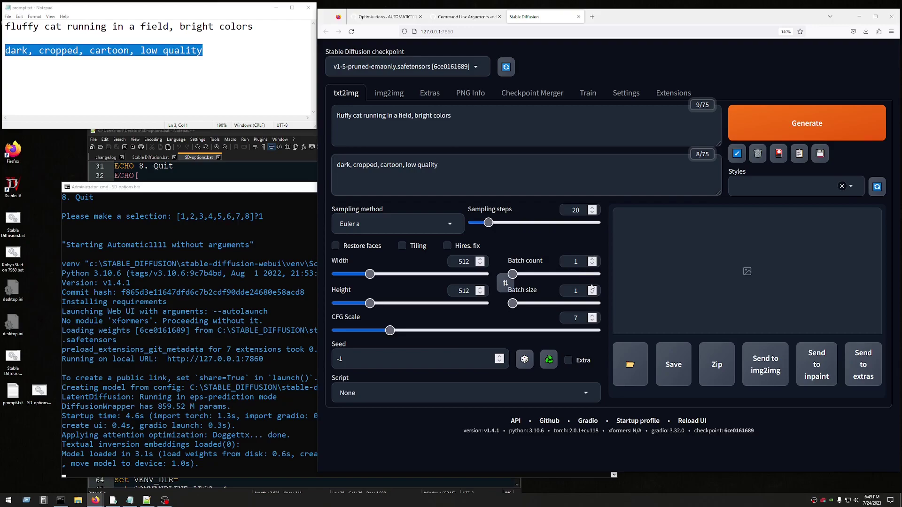
Generate four cat images with batch count 4 and select the 14.1 s time taken.
left_click(593, 259)
left_click(593, 259)
left_click(592, 259)
left_click(778, 129)
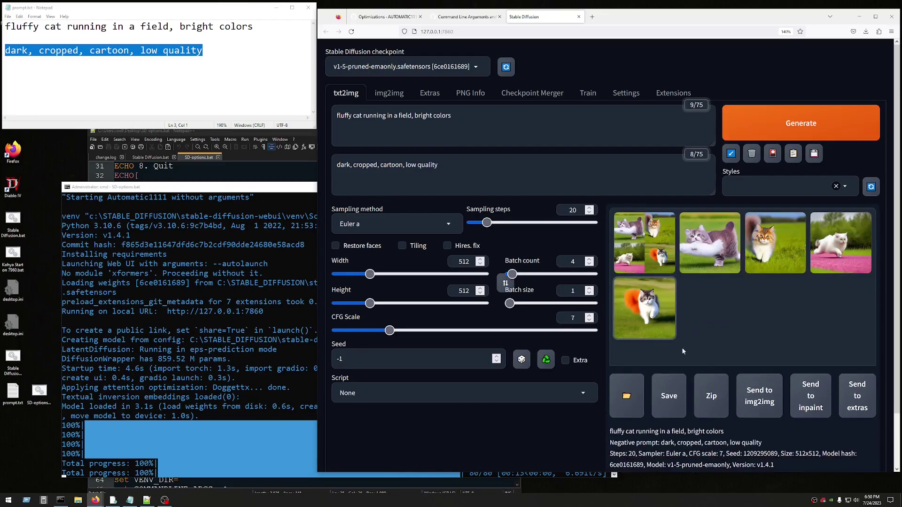
scroll(703, 360, "down", 3)
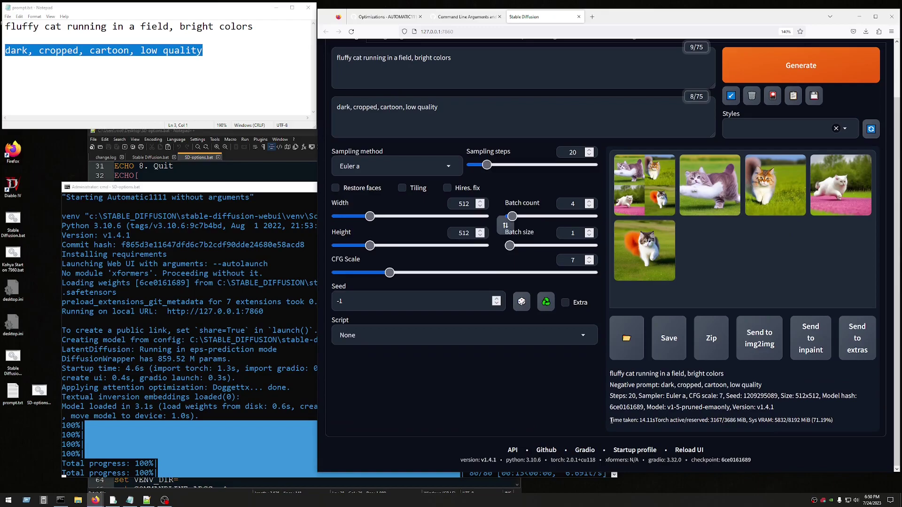
left_click_drag(611, 420, 654, 421)
mouse_move(684, 420)
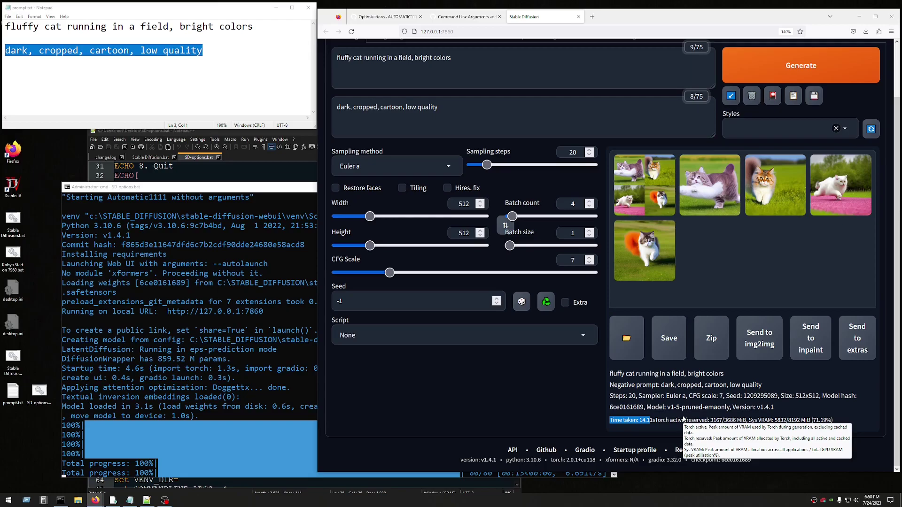
left_click(275, 284)
Stop the server, close the browser, and relaunch with option 2 (xformers only).
left_click_drag(262, 189, 249, 140)
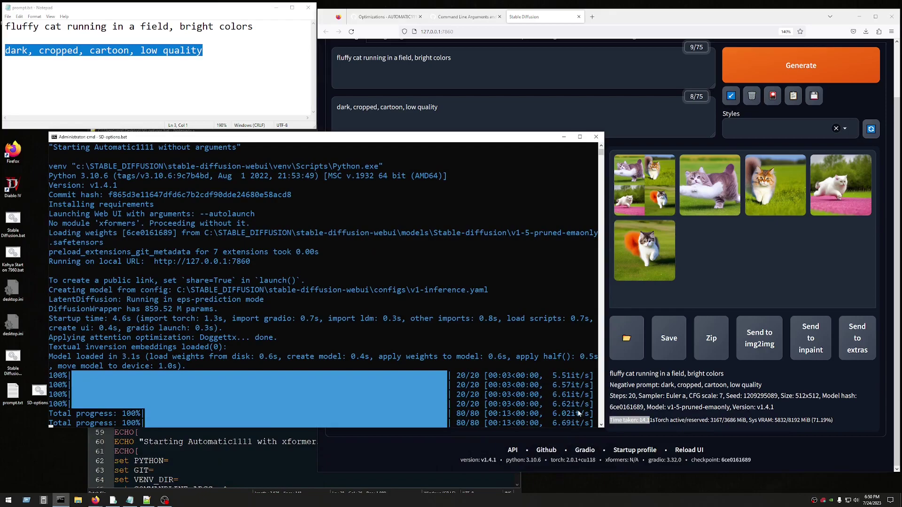
scroll(566, 405, "down", 2)
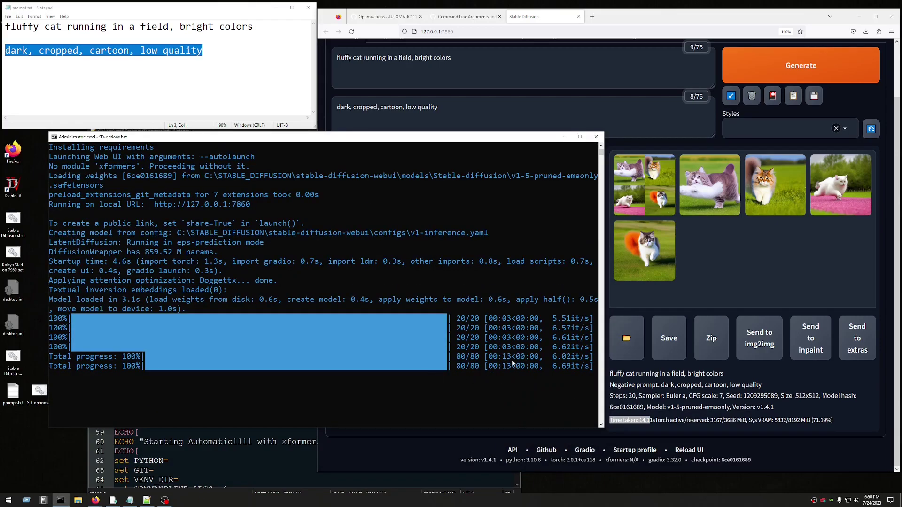
left_click(596, 136)
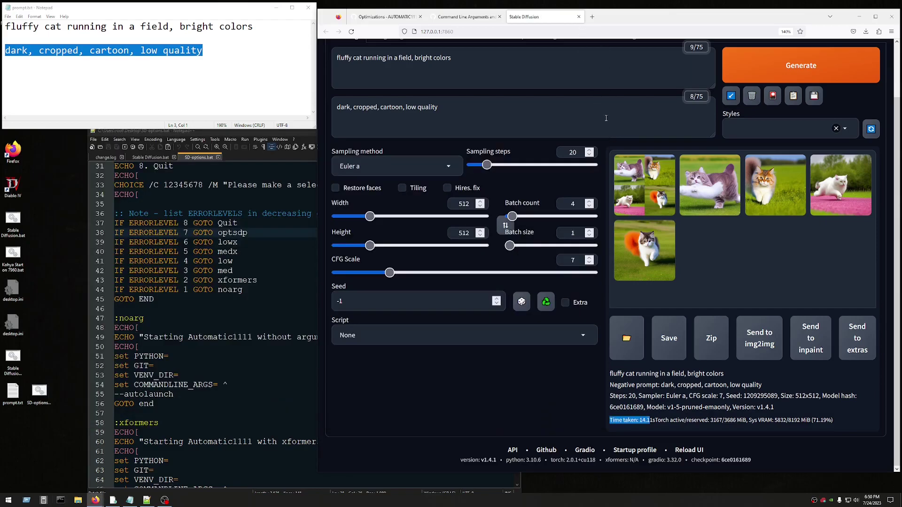
left_click(579, 17)
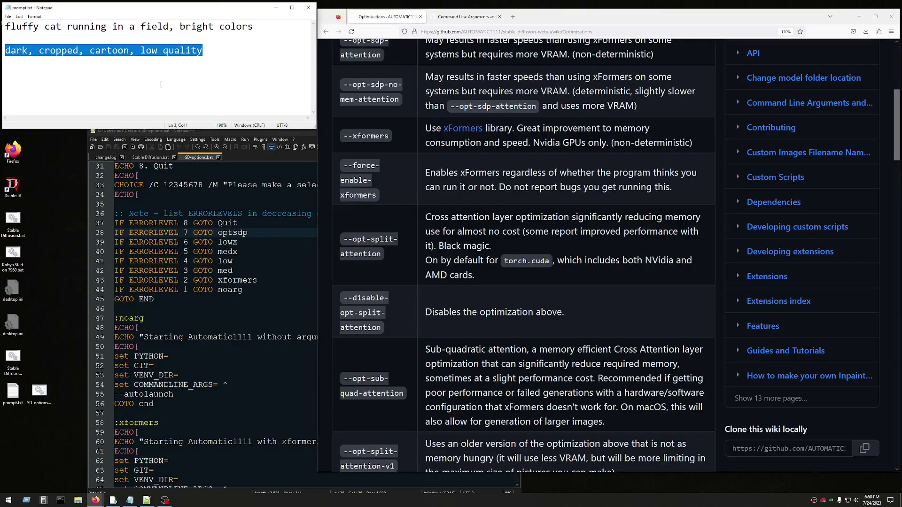
left_click(163, 50)
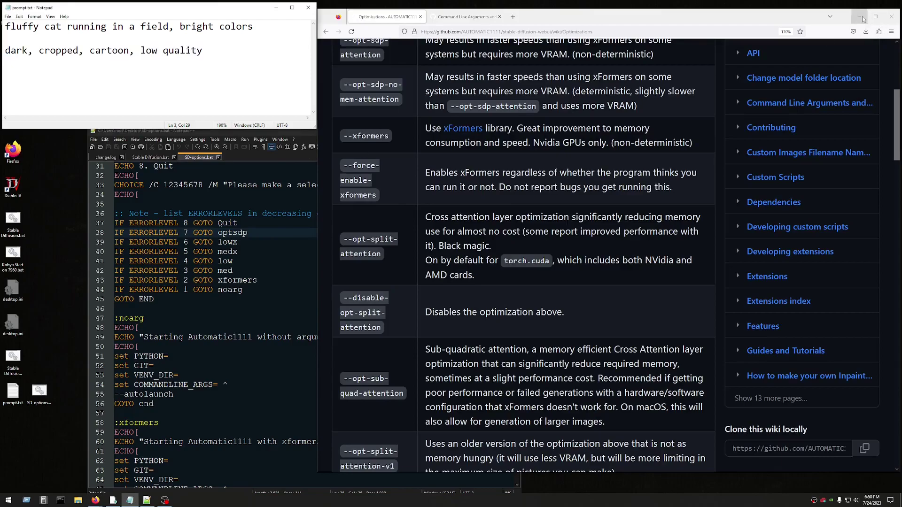
left_click(891, 17)
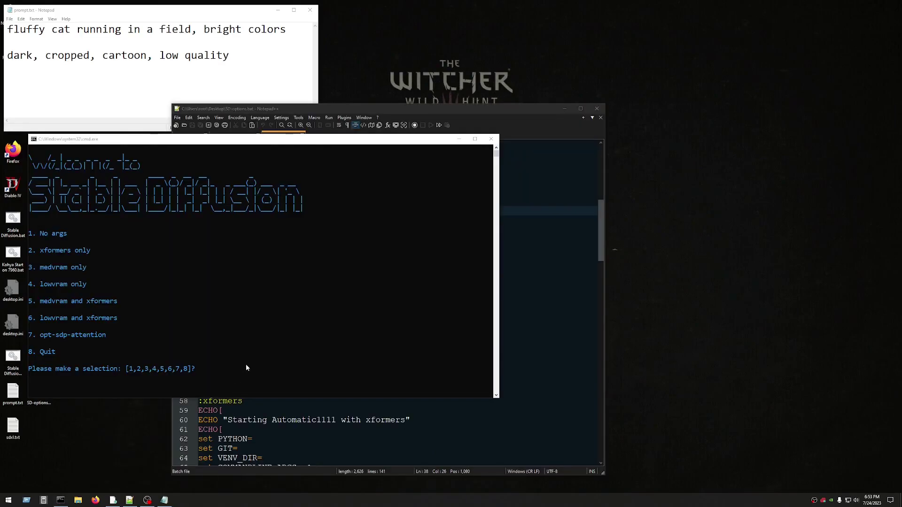
left_click(278, 321)
key("2")
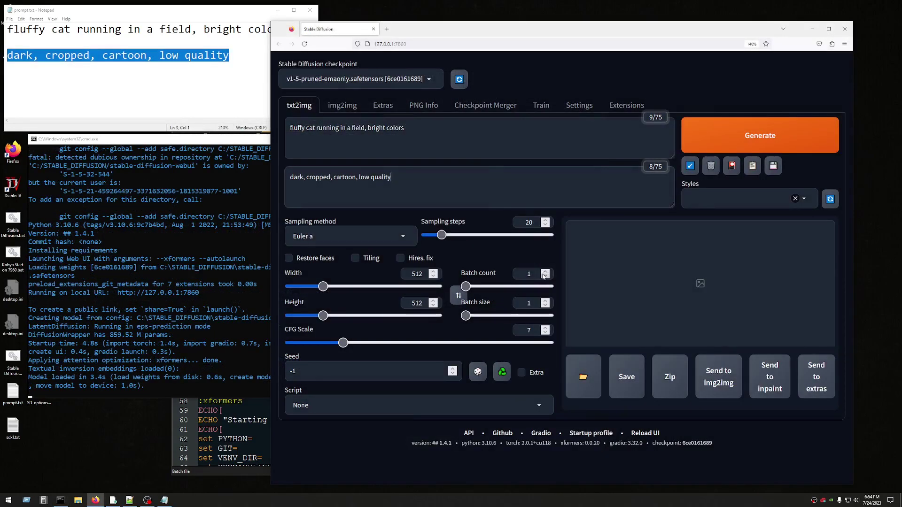
Generate the batch-count-4 cat images with xformers and select the 12.25 s time taken.
left_click(545, 271)
left_click(546, 271)
left_click(546, 271)
left_click(752, 138)
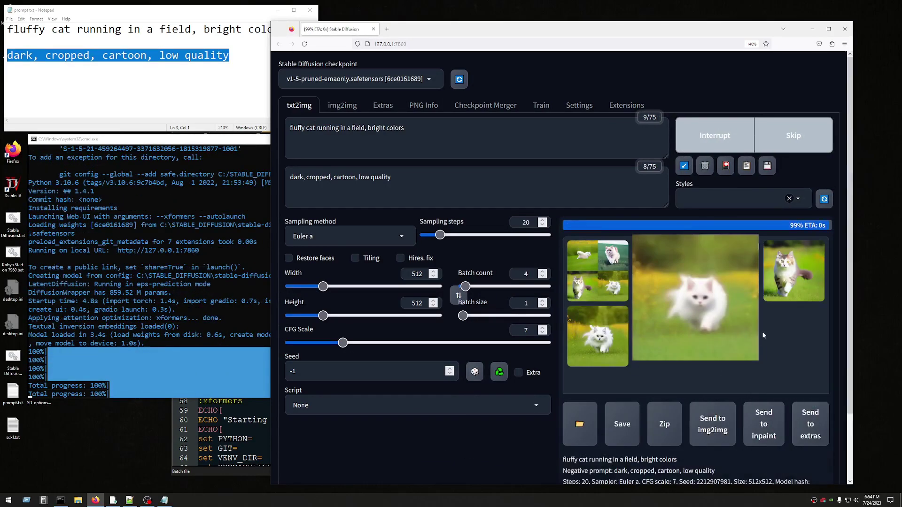
scroll(721, 334, "down", 2)
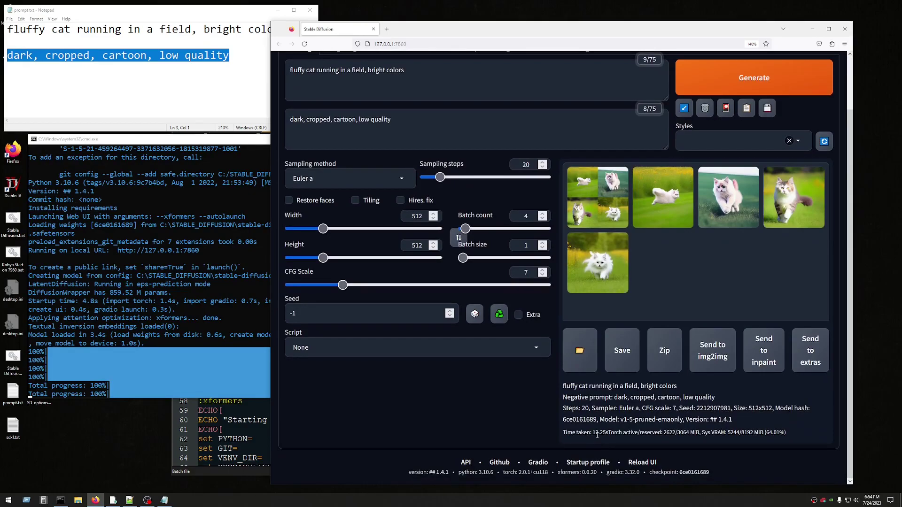
left_click_drag(593, 432, 609, 432)
Generate the four-cat batch under medvram at 140% zoom and select its 18.70 s time.
left_click(845, 29)
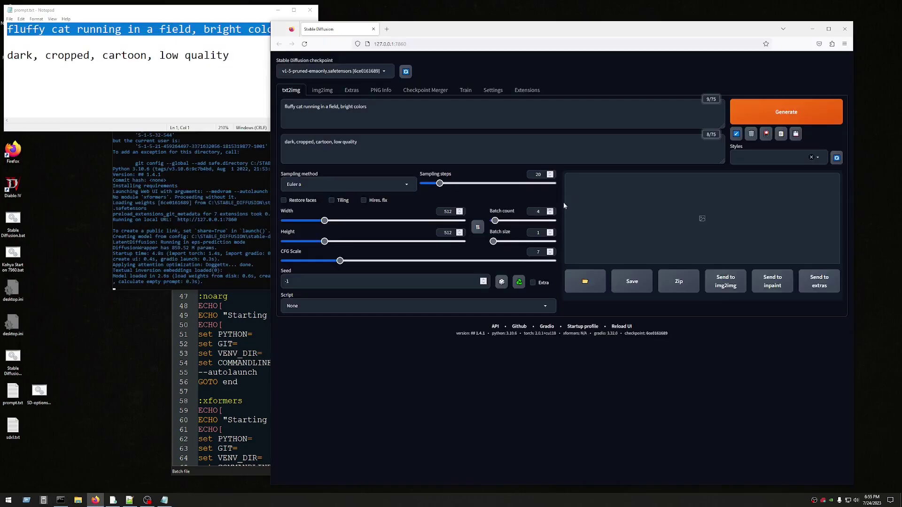
left_click(786, 112)
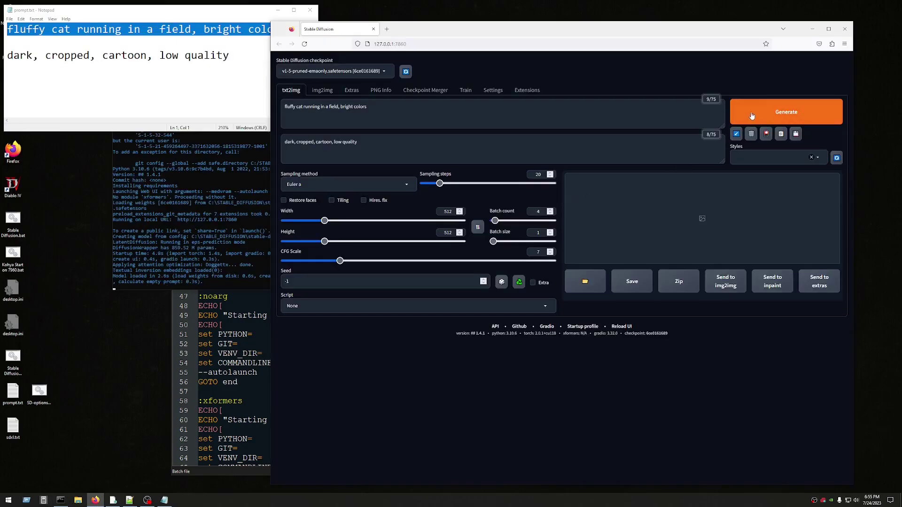
key("ctrl+plus")
key("ctrl+plus")
key("ctrl+plus")
key("ctrl+plus")
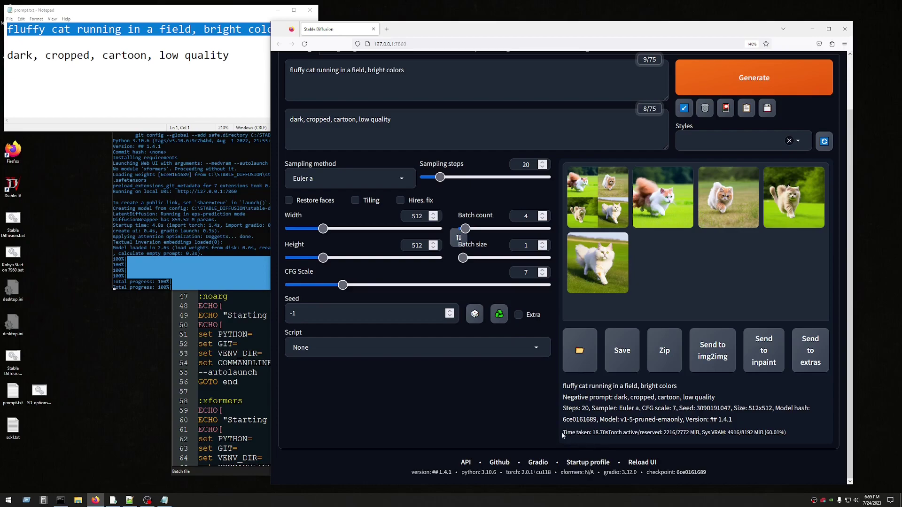
left_click_drag(565, 433, 604, 432)
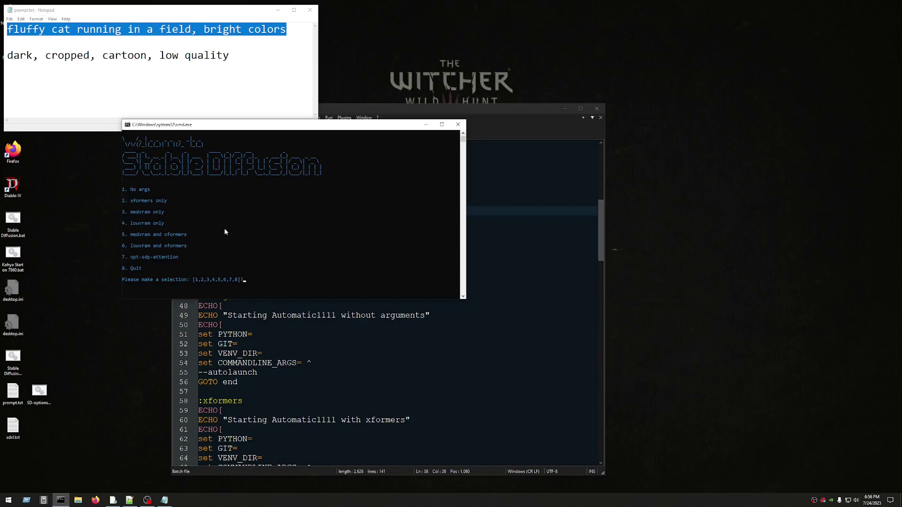
Launch with option 4 (lowvram only), generate the cat batch and view the third image full-screen.
type("4")
key("Return")
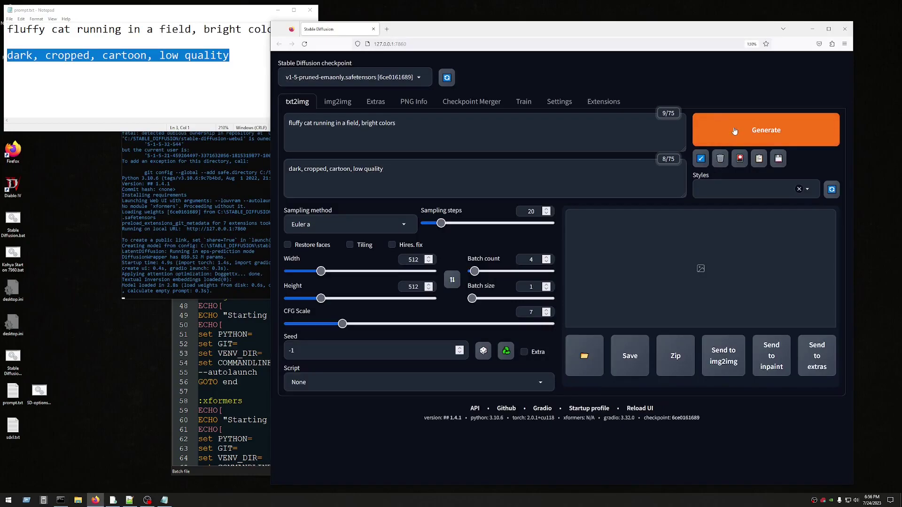
left_click(735, 131)
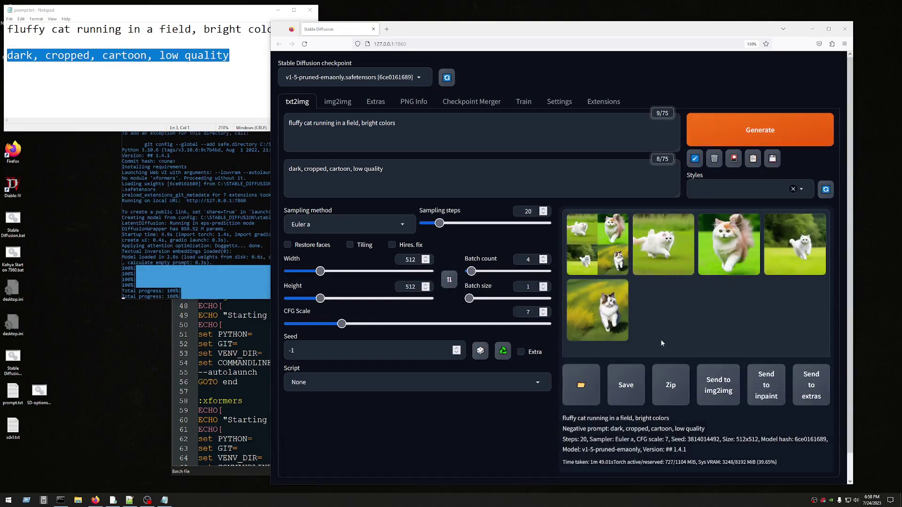
scroll(660, 339, "down", 1)
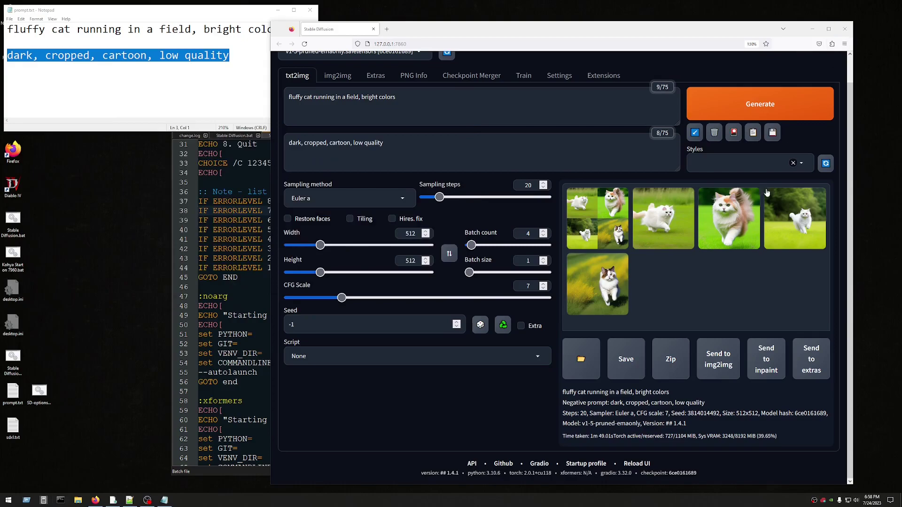
left_click(735, 205)
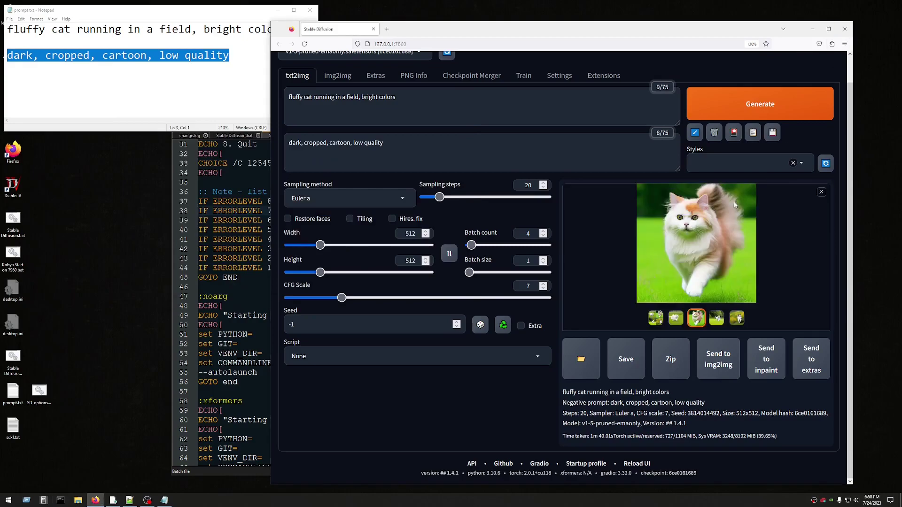
left_click(723, 233)
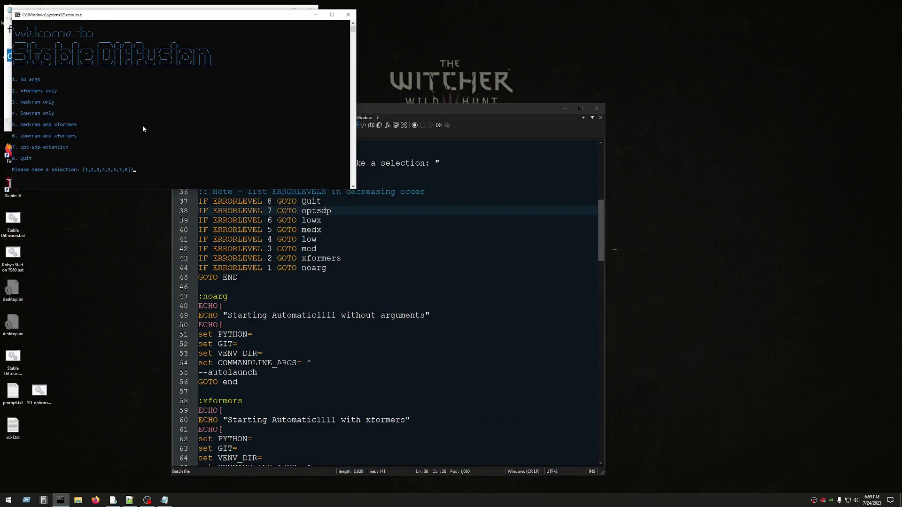
Scroll through the cat batch results from the medvram and xformers run.
scroll(158, 142, "up", 3, "ctrl")
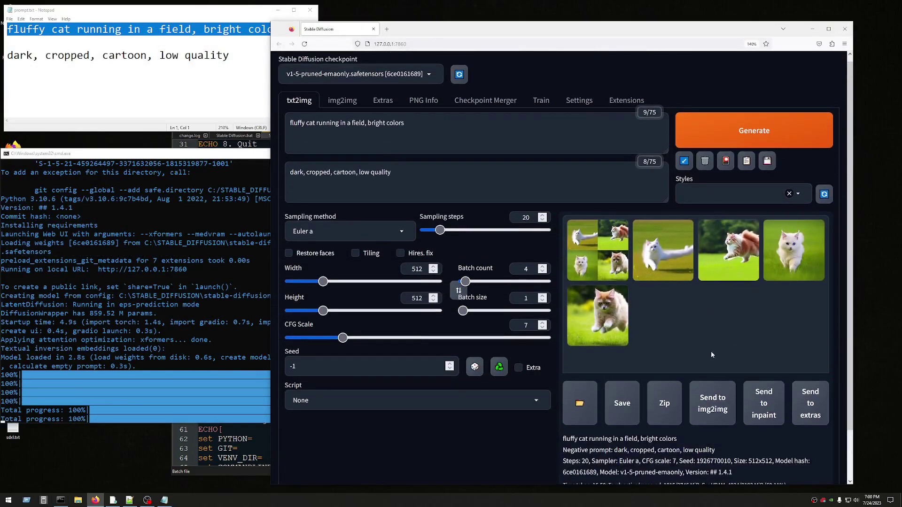
scroll(723, 329, "down", 1)
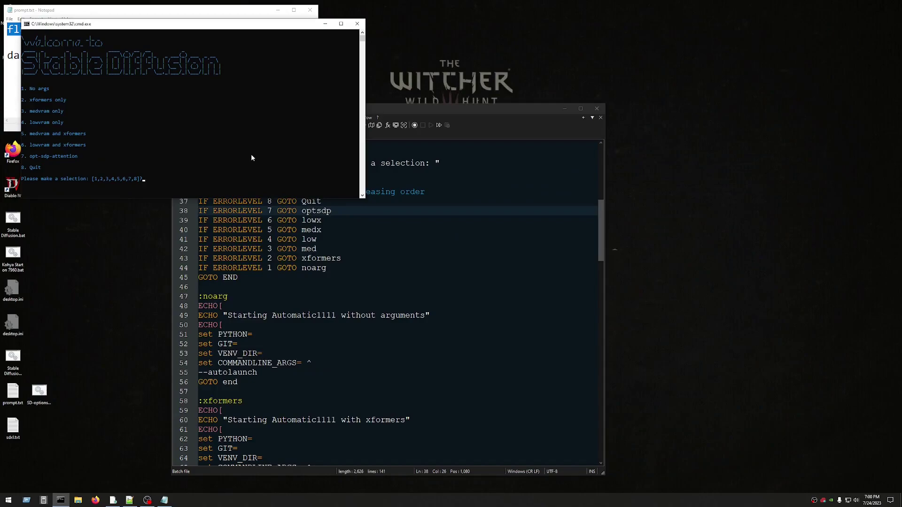
Pick launcher option 6 to start the lowvram-plus-xformers setup.
left_click(216, 170)
type("60")
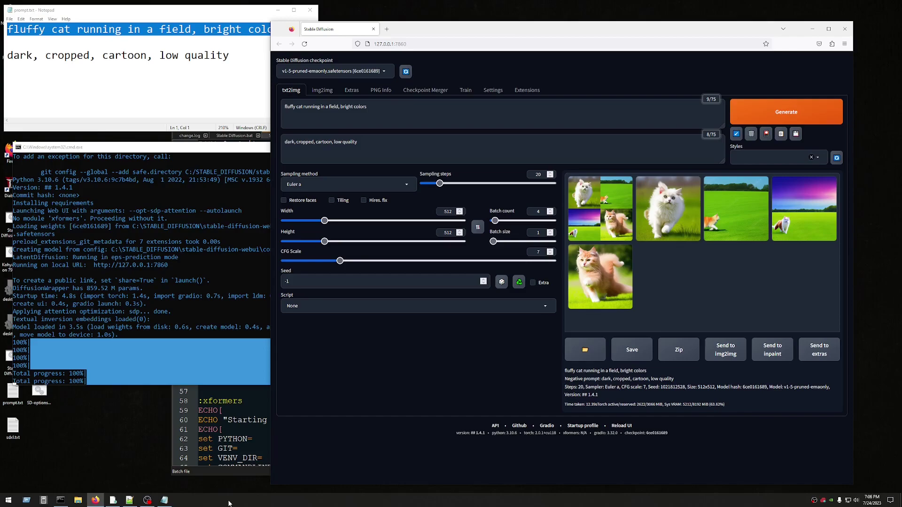
In SD-options.bat, insert '--xformers ^' above '--opt-sdp-attention ^' and remove the leftover blank line.
left_click(129, 500)
left_click(310, 362)
key("Up")
key("Return")
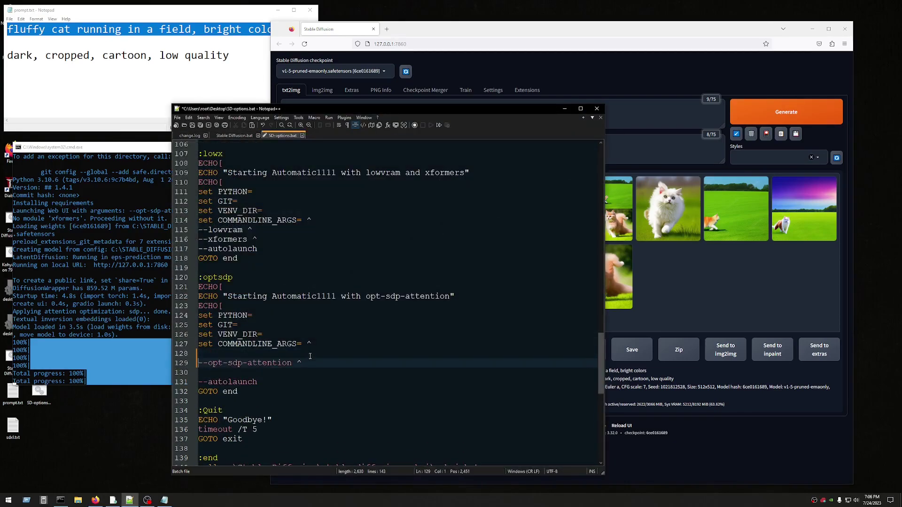
key("Up")
type("--xformers ^")
key("Down")
key("Down")
key("Delete")
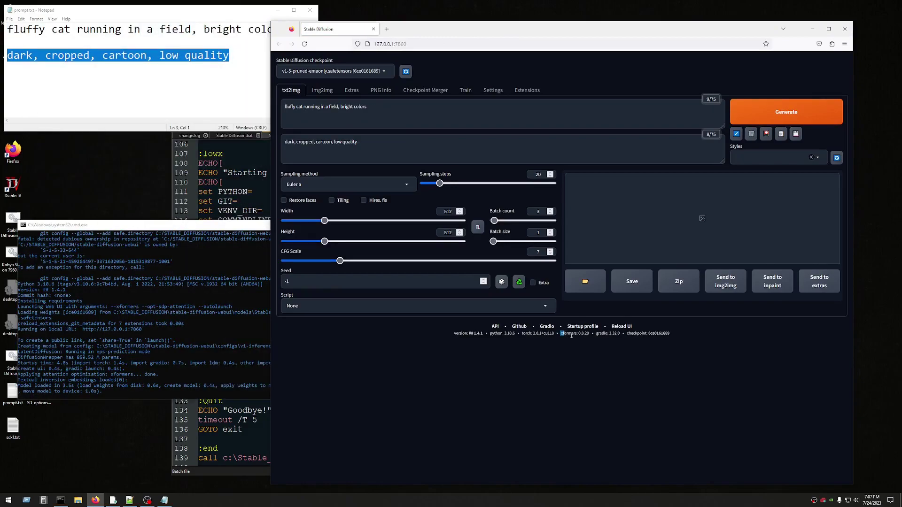
Raise Batch count from 3 to 4 and generate the cat batch with opt-sdp-attention plus xformers.
left_click_drag(572, 336, 590, 336)
left_click(550, 209)
left_click(796, 116)
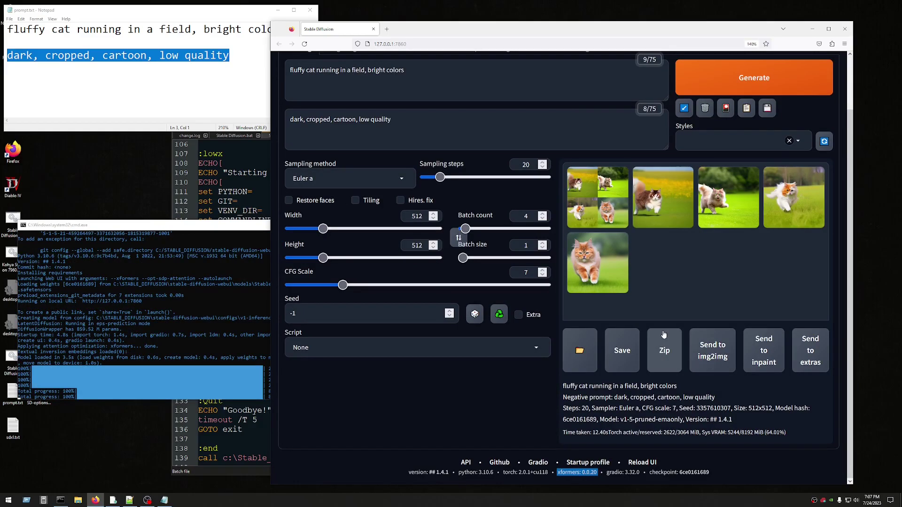
scroll(214, 324, "up", 4)
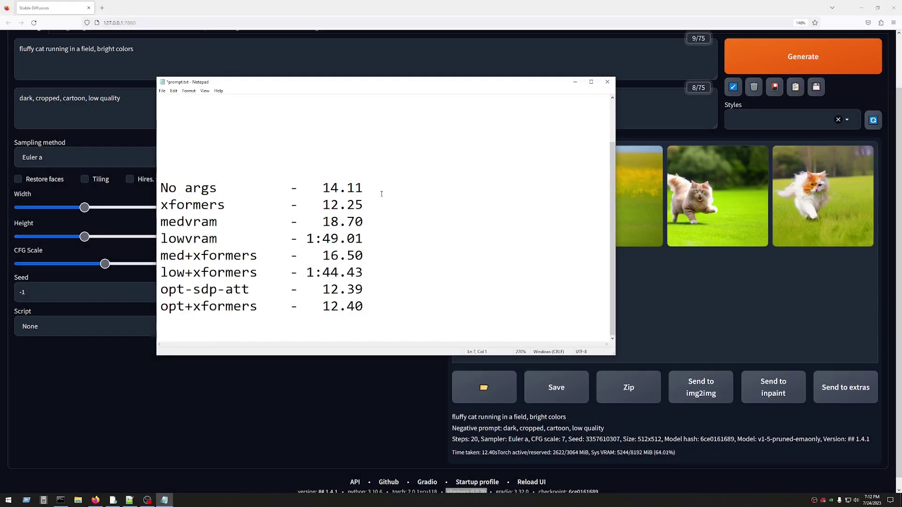
Highlight the xformers (12.25), opt-sdp-att (12.39) and opt+xformers (12.40) rows of the timing table.
left_click_drag(161, 205, 424, 207)
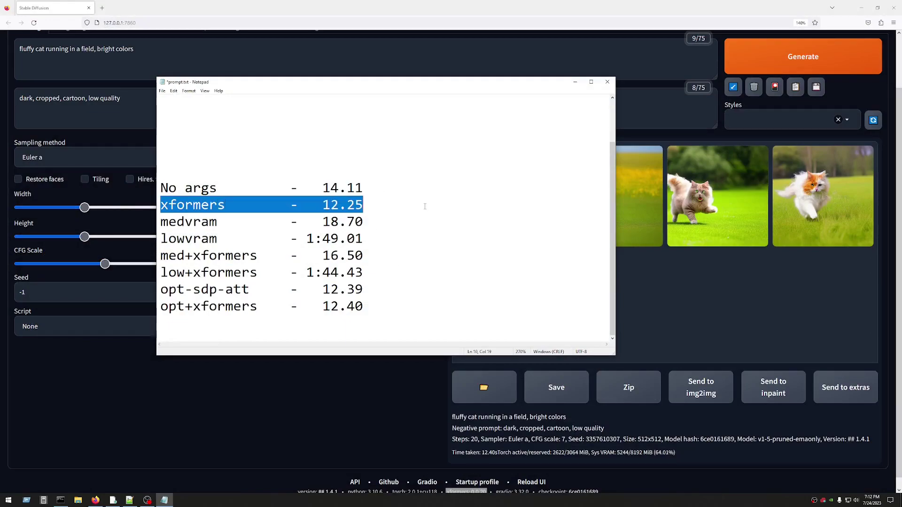
left_click_drag(384, 293, 159, 292)
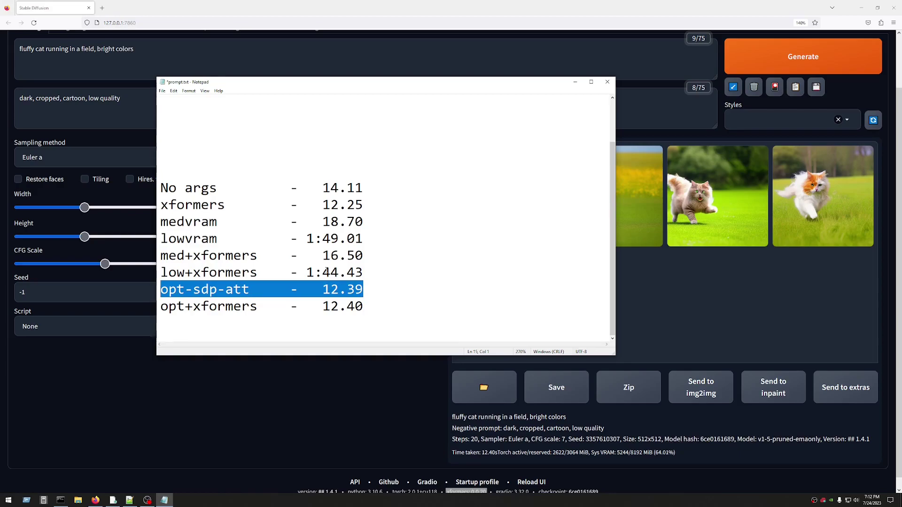
left_click_drag(372, 306, 158, 307)
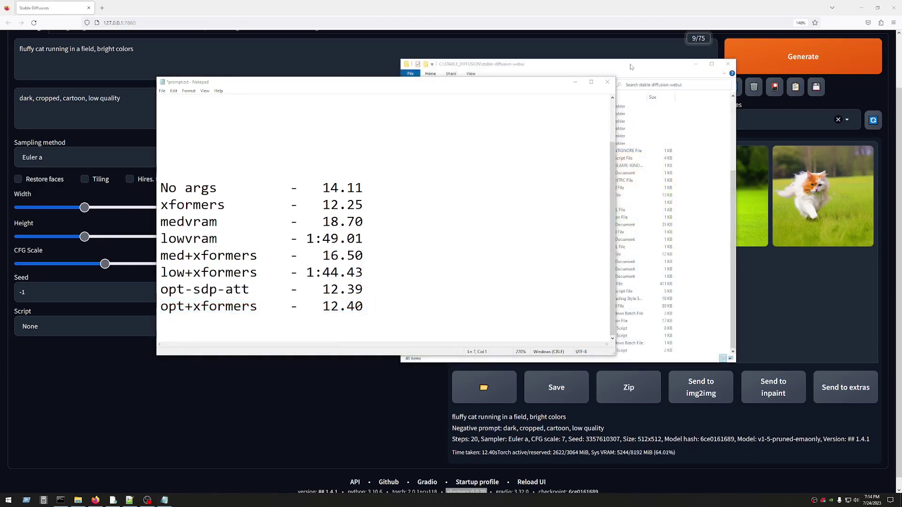
From the stable-diffusion-webui folder, open webui-user.bat with Edit with Notepad++.
left_click(667, 188)
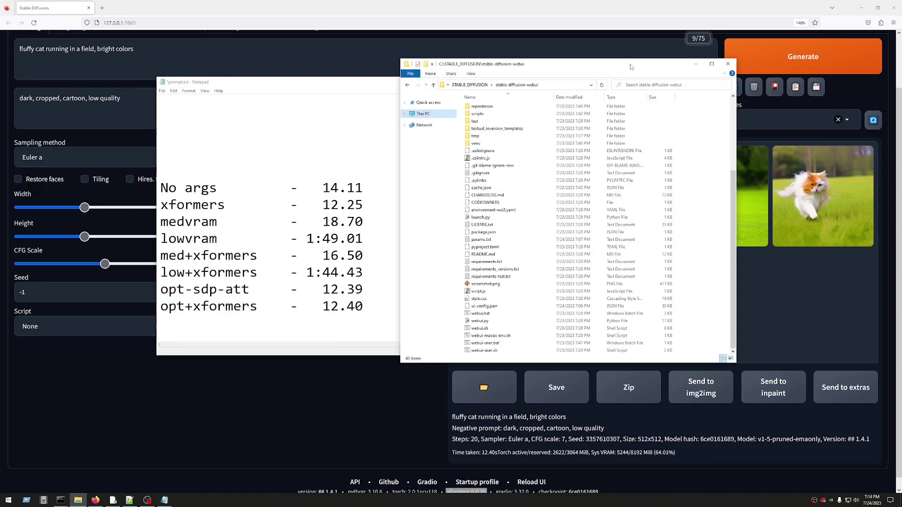
left_click_drag(578, 66, 578, 57)
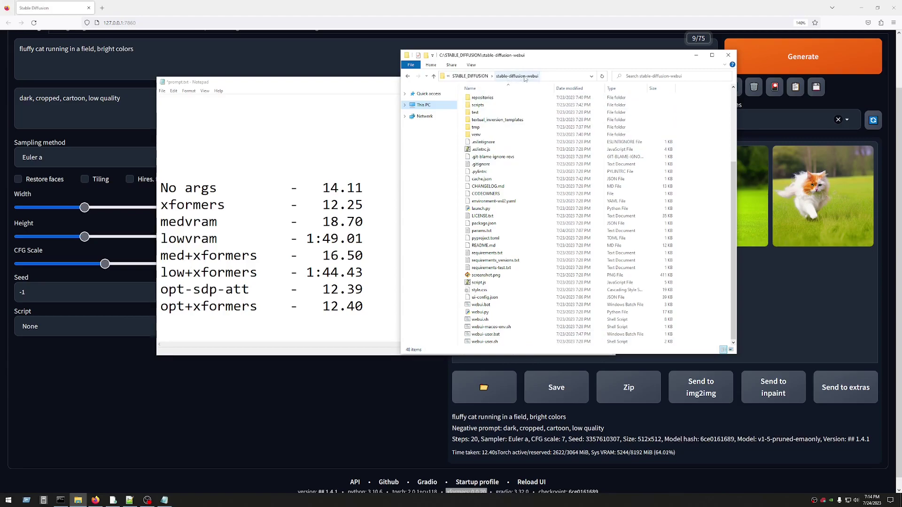
right_click(495, 335)
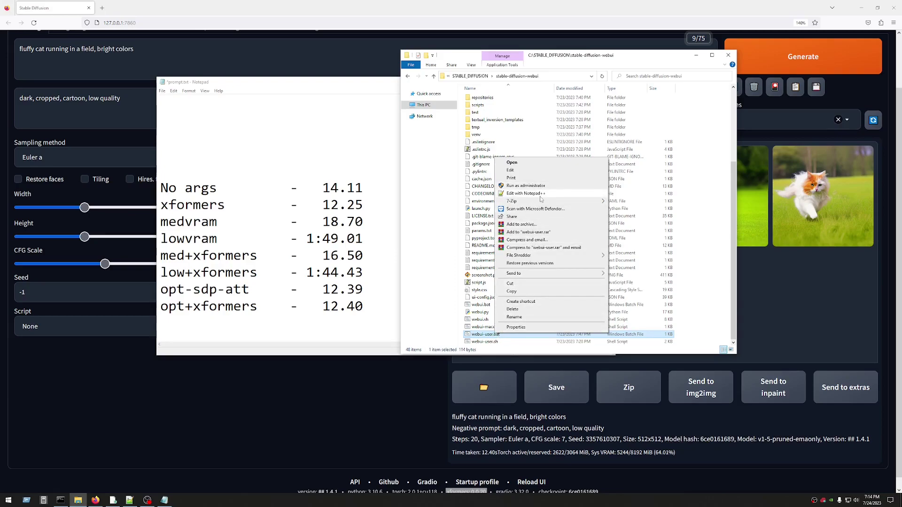
left_click(541, 194)
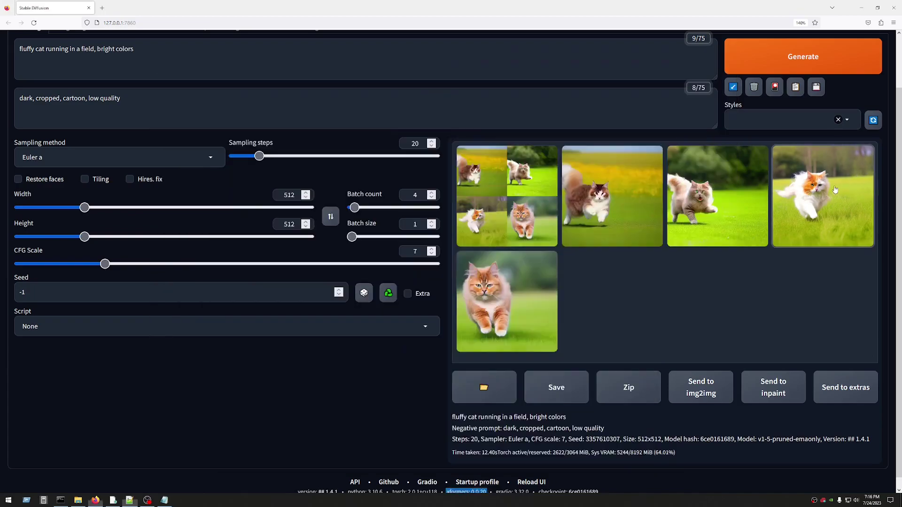
Open a generated fluffy-cat image from the gallery in the full-screen lightbox.
left_click(608, 192)
left_click(604, 267)
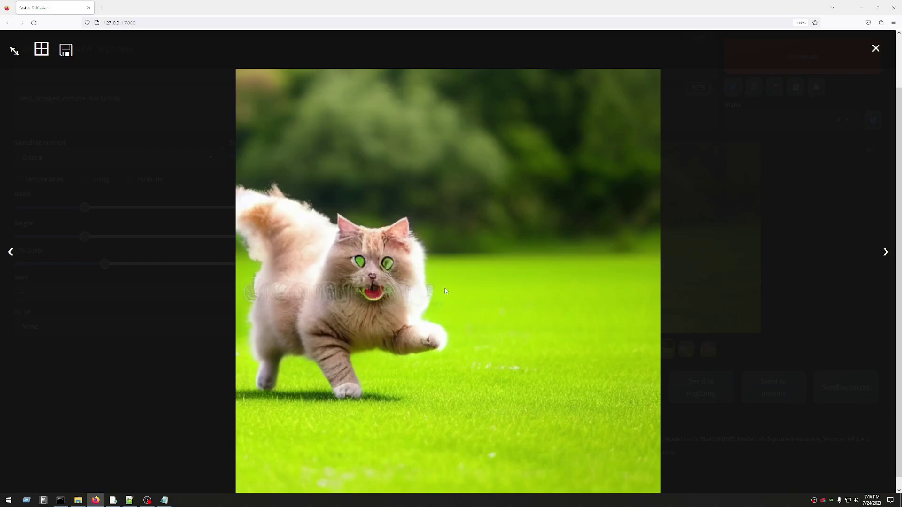